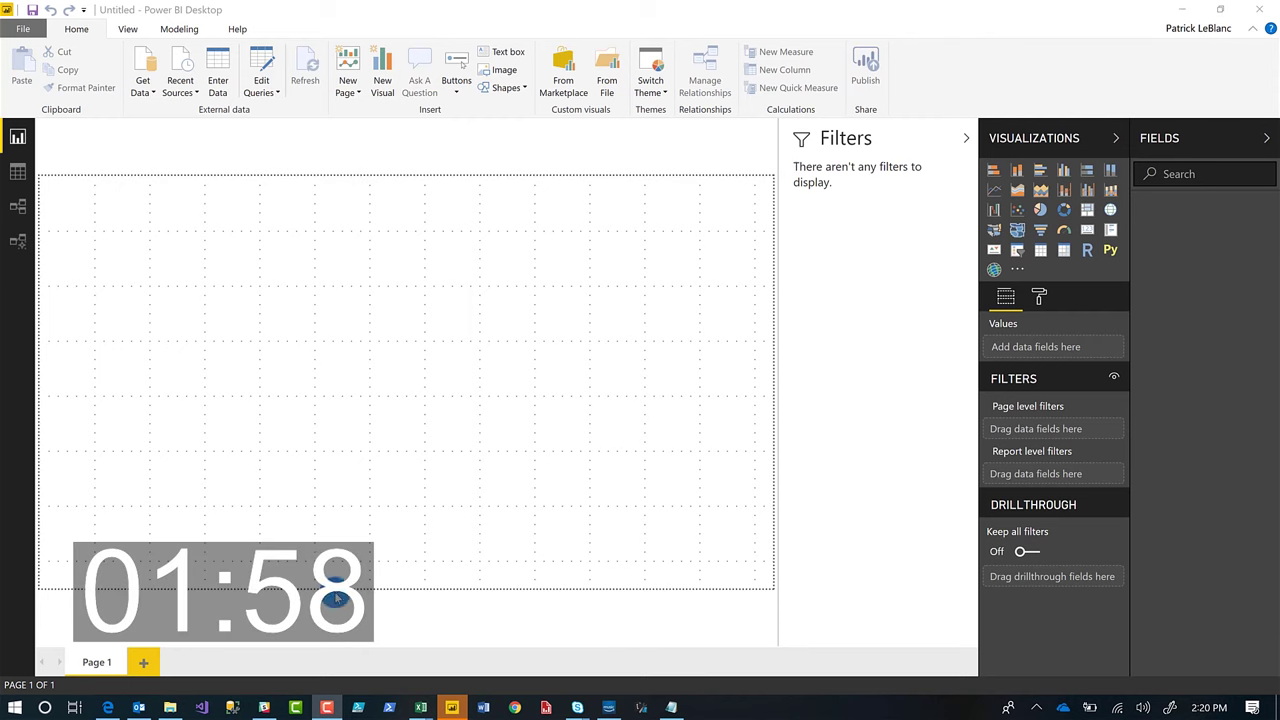
Check the GIACSales workbook in Excel Online in Edge, then return to the blank Power BI report.
mouse_move(418, 705)
left_click(331, 648)
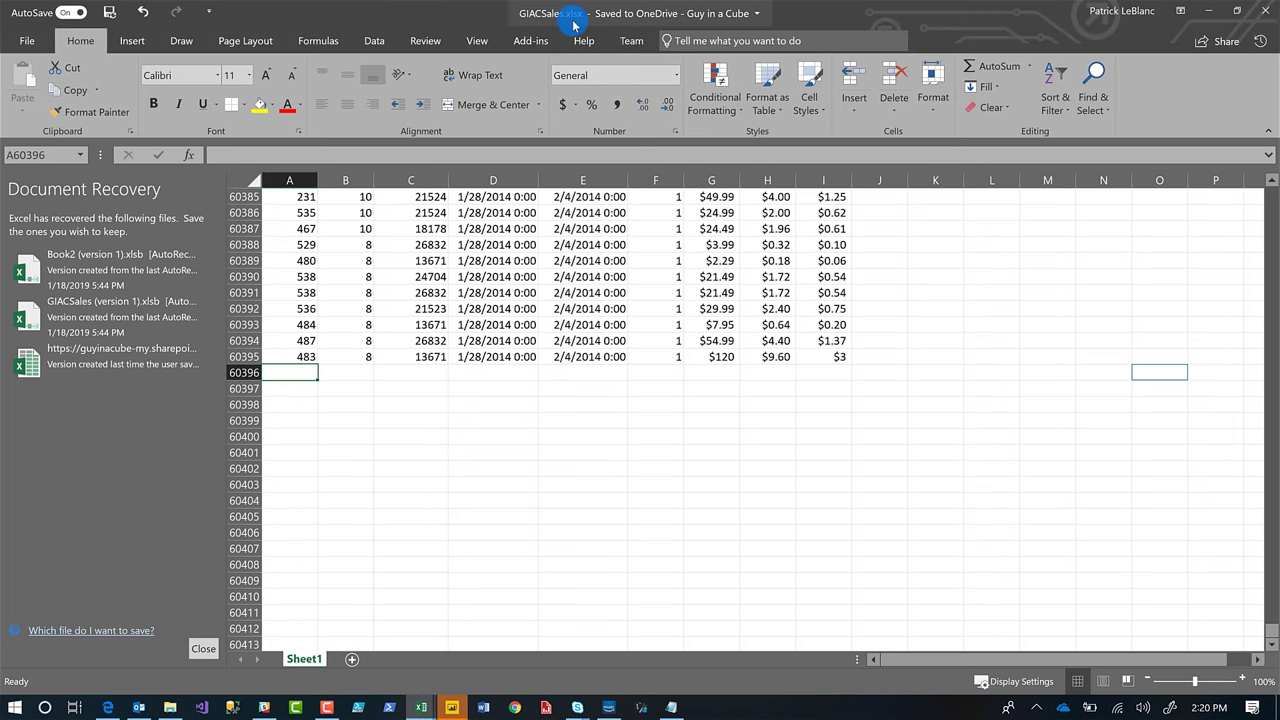
left_click(98, 708)
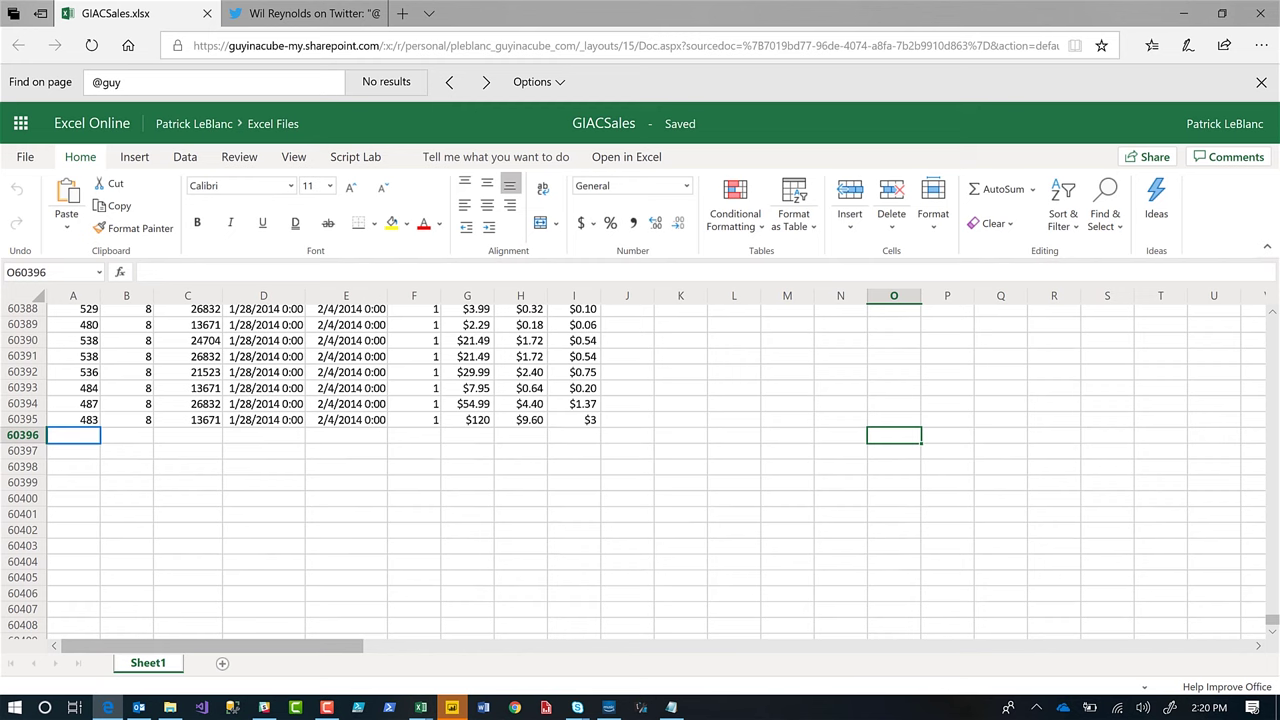
left_click(579, 44)
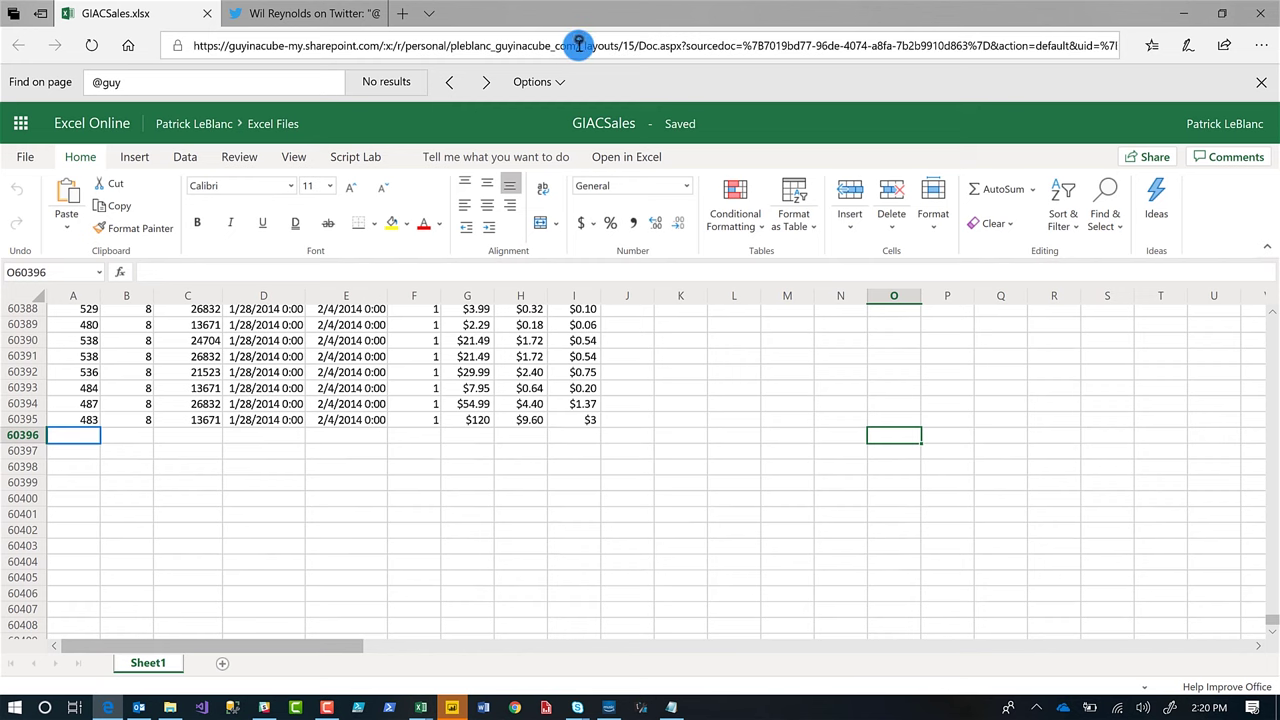
left_click(660, 532)
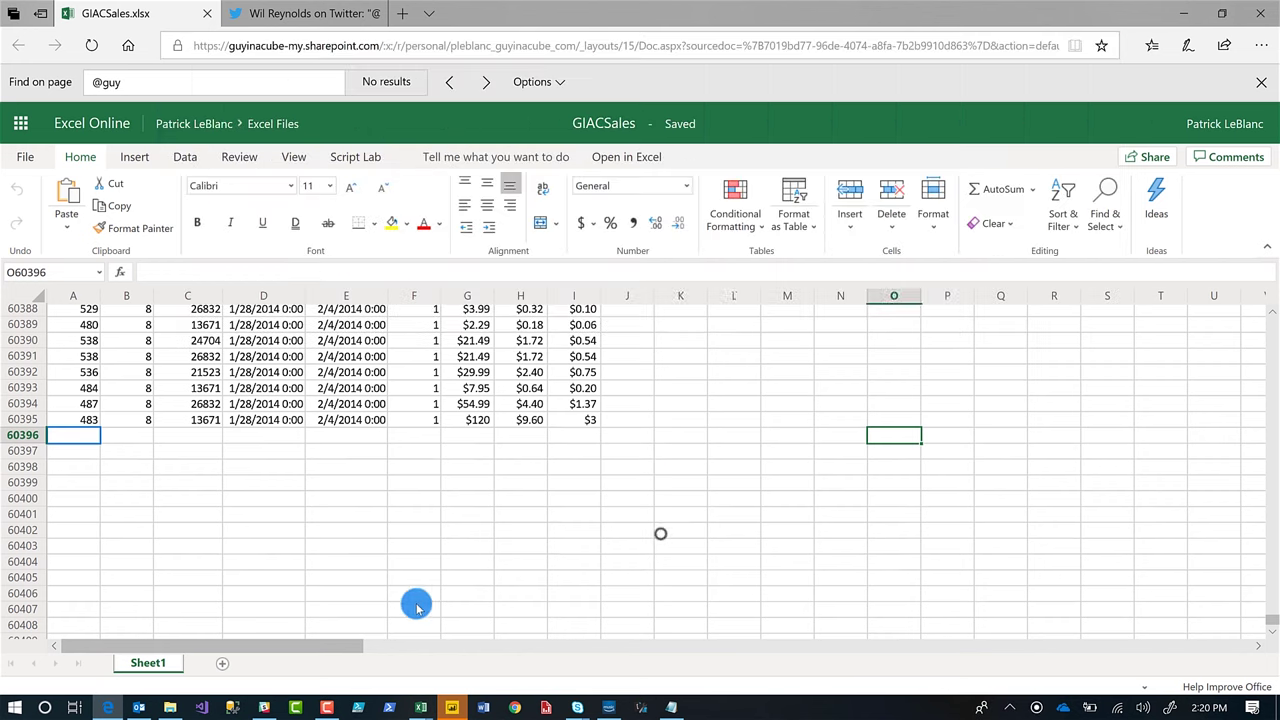
left_click(465, 709)
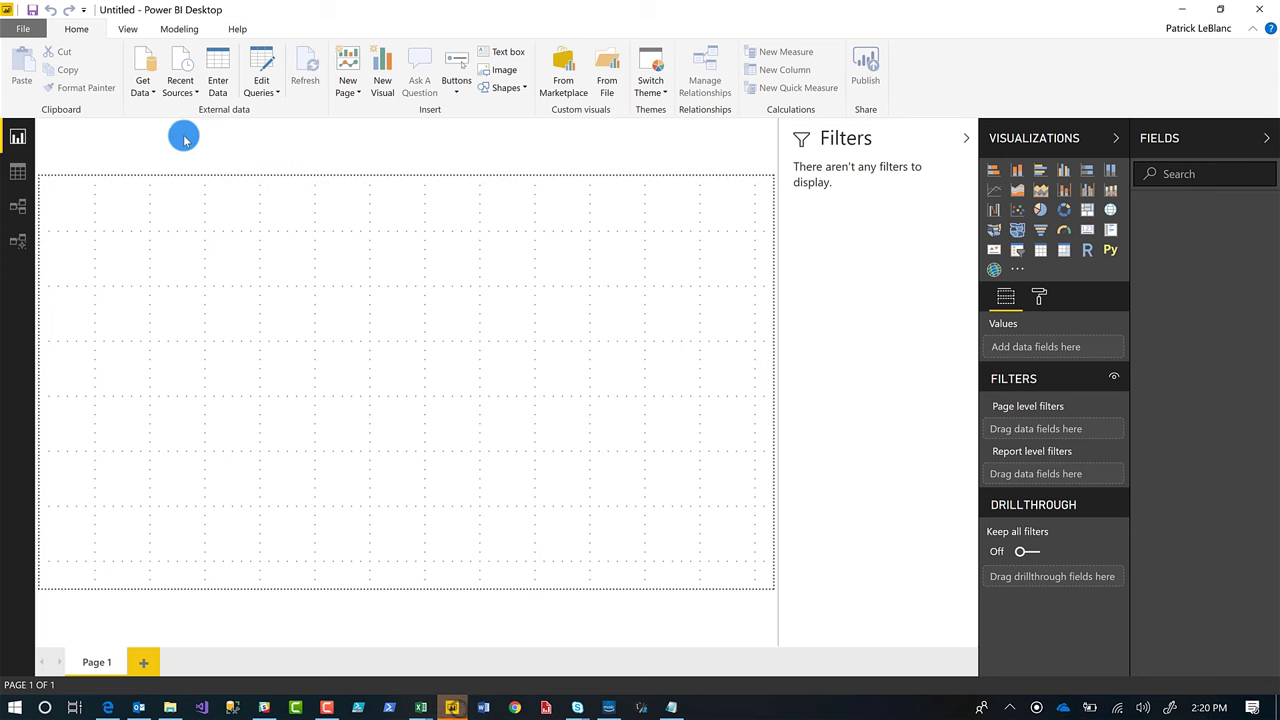
Copy the GIACSales workbook's OneDrive path from Excel's File > Info page.
left_click(150, 95)
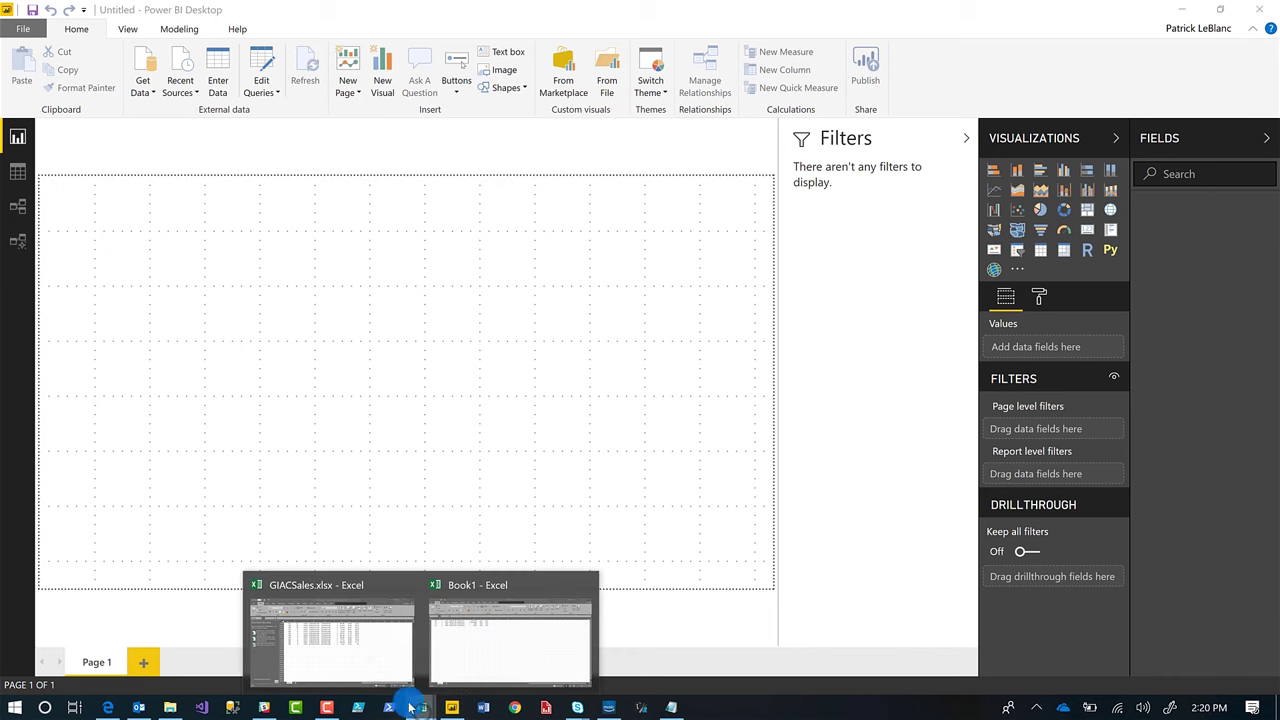
left_click(346, 582)
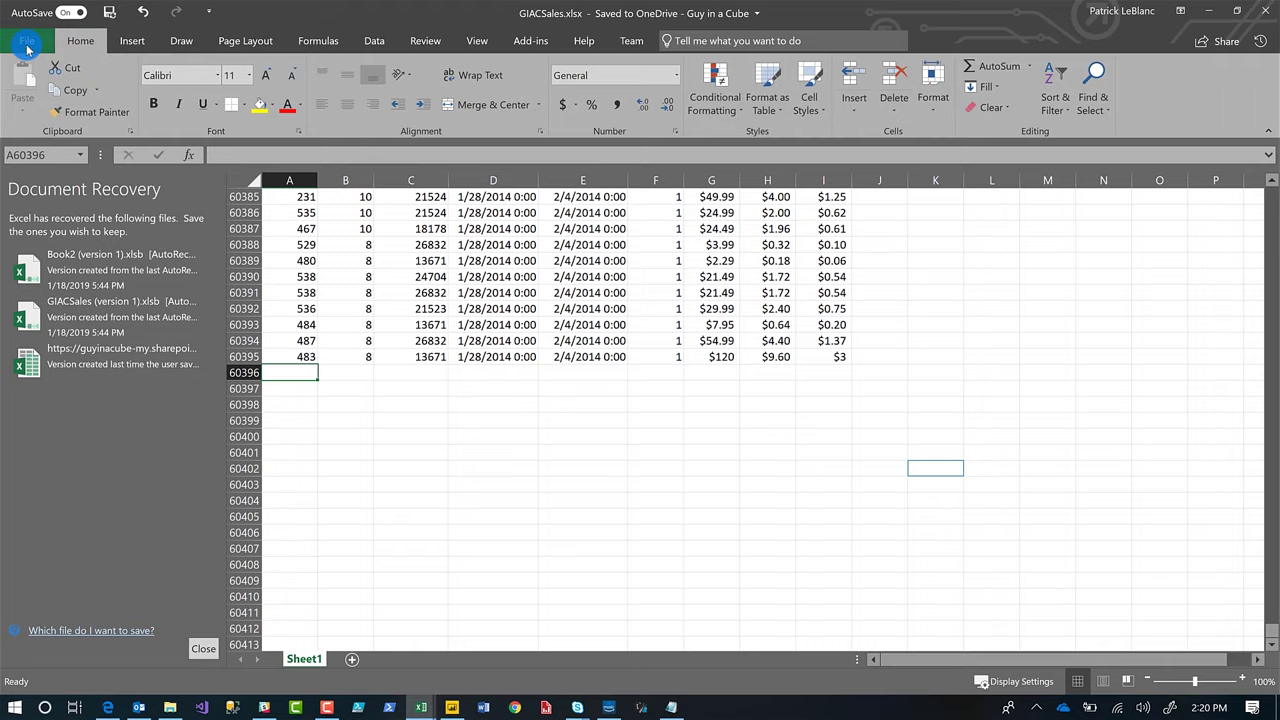
left_click(27, 47)
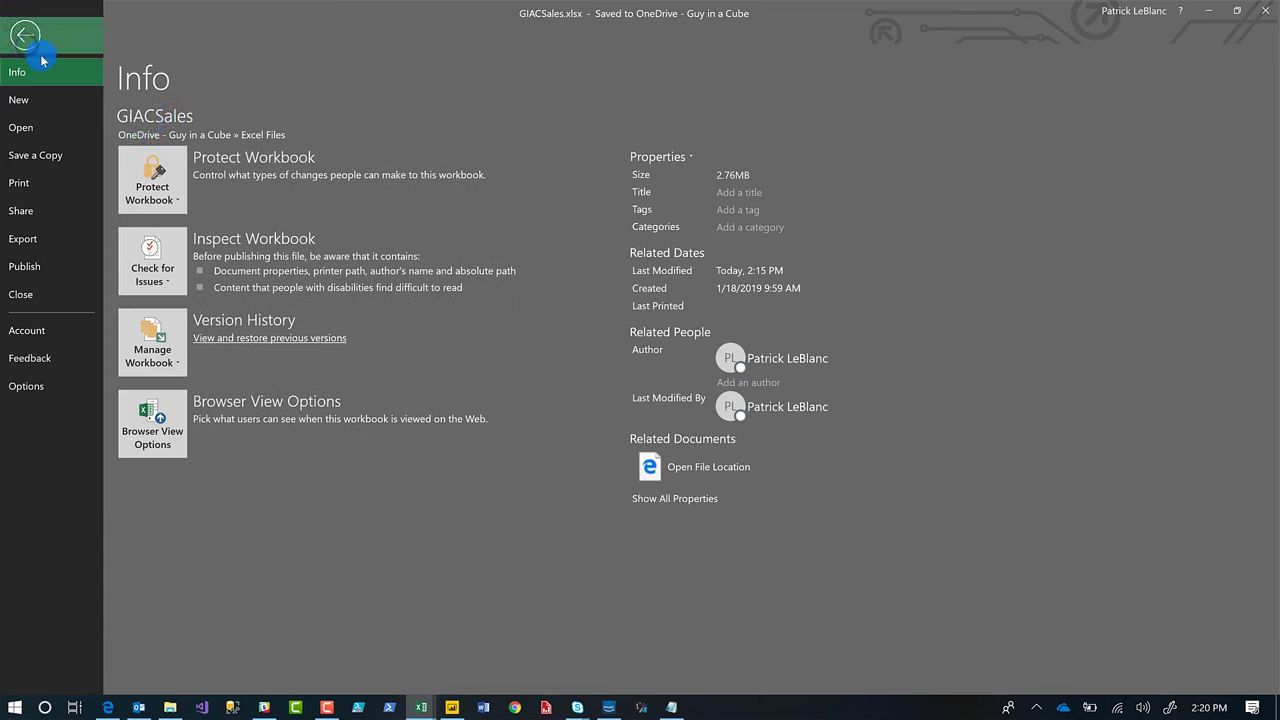
left_click(158, 107)
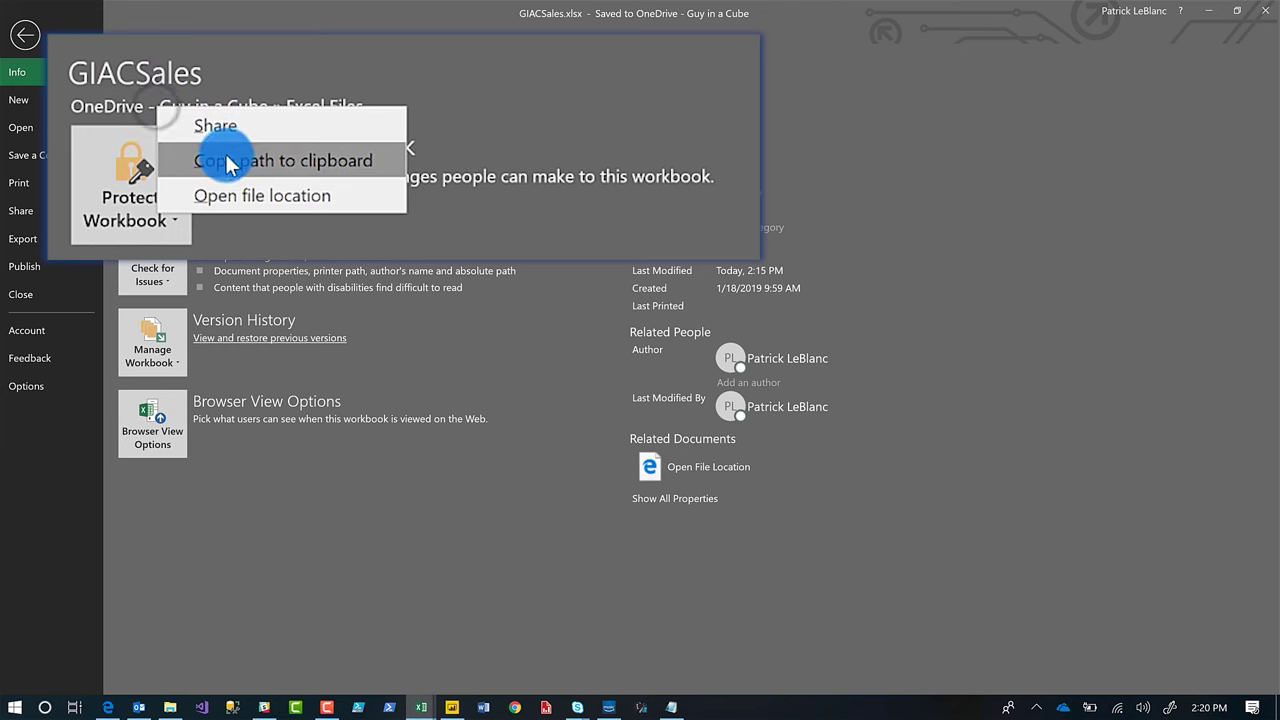
left_click(283, 160)
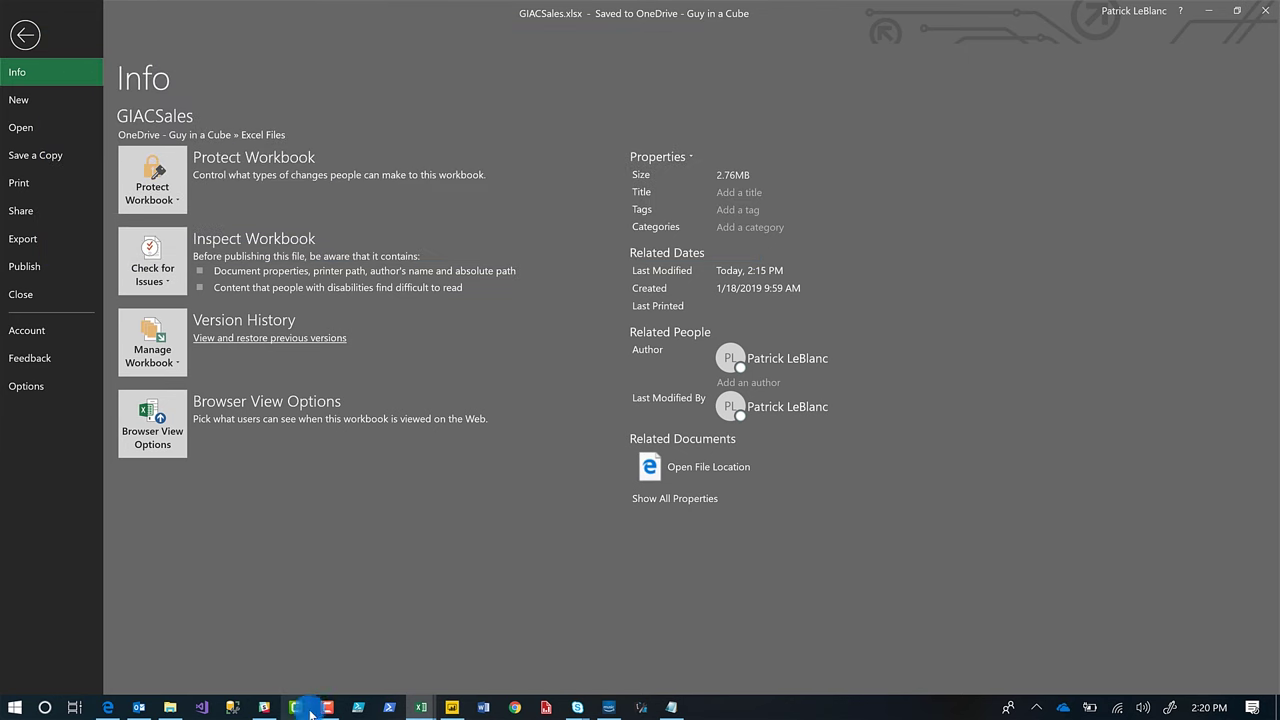
left_click(671, 707)
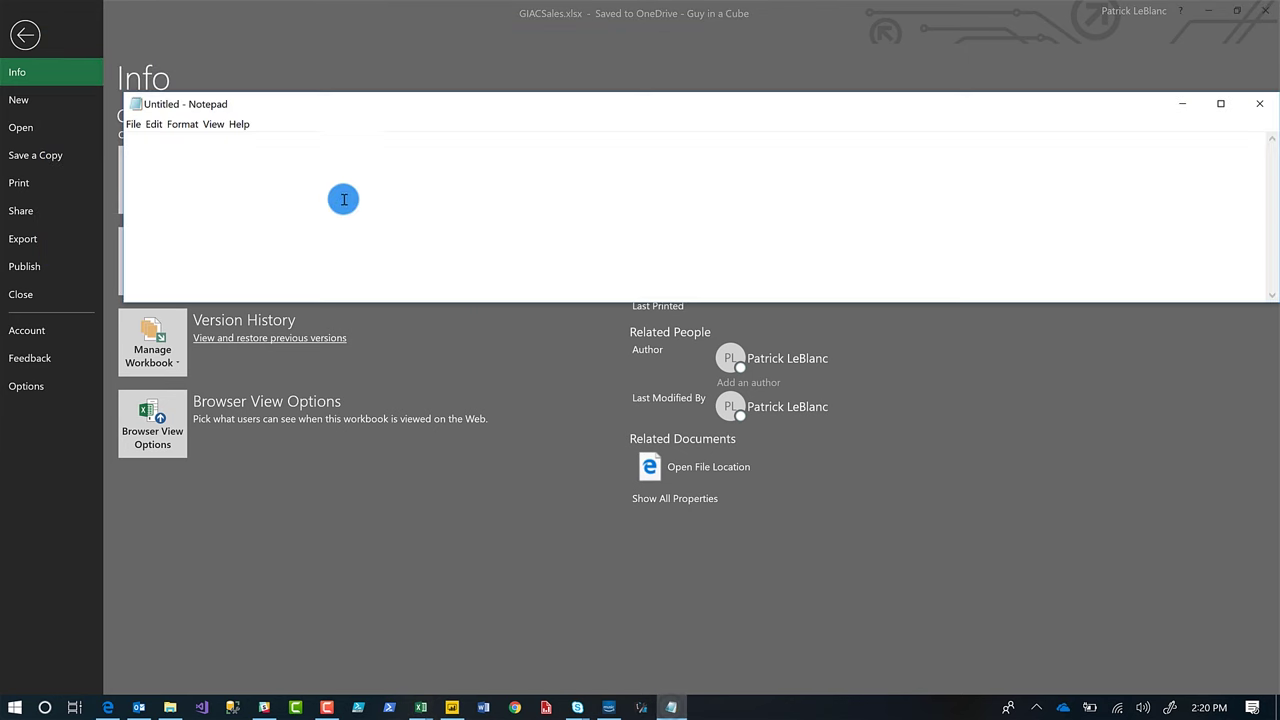
Paste the GIACSales.xlsx address into a blank Notepad note, then return to Power BI Desktop.
key("ctrl+v")
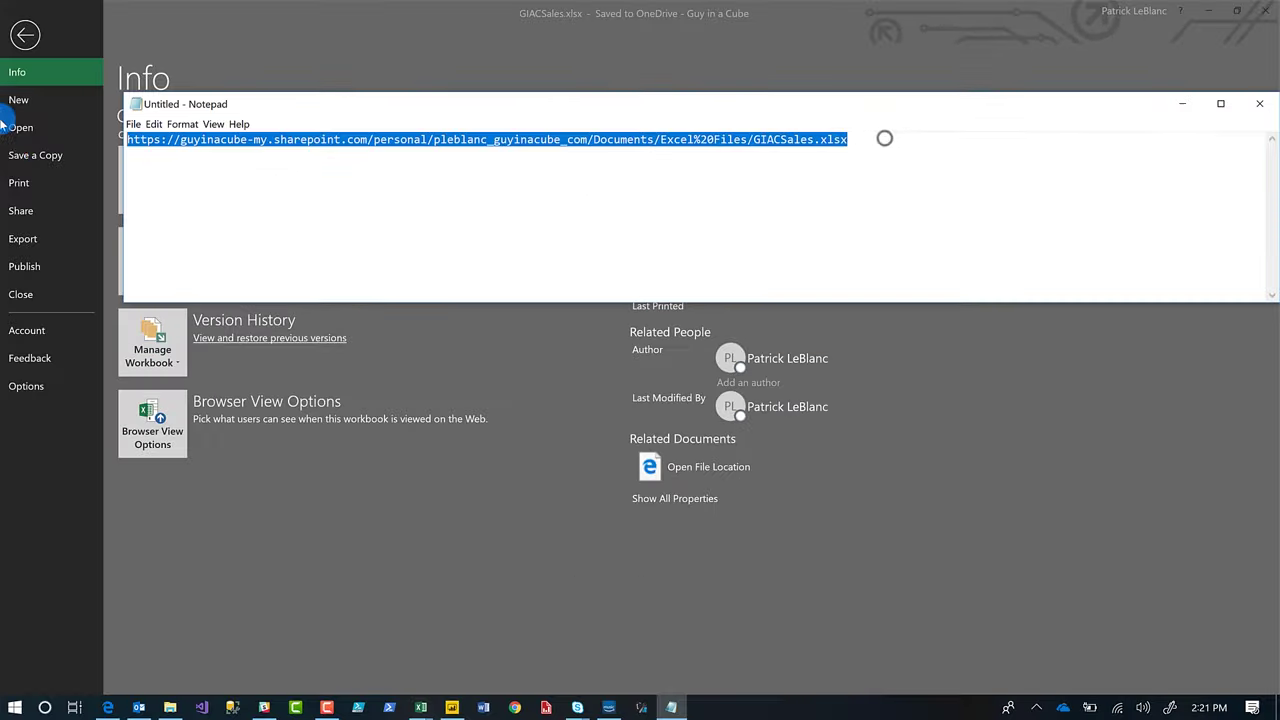
left_click(452, 707)
left_click(282, 212)
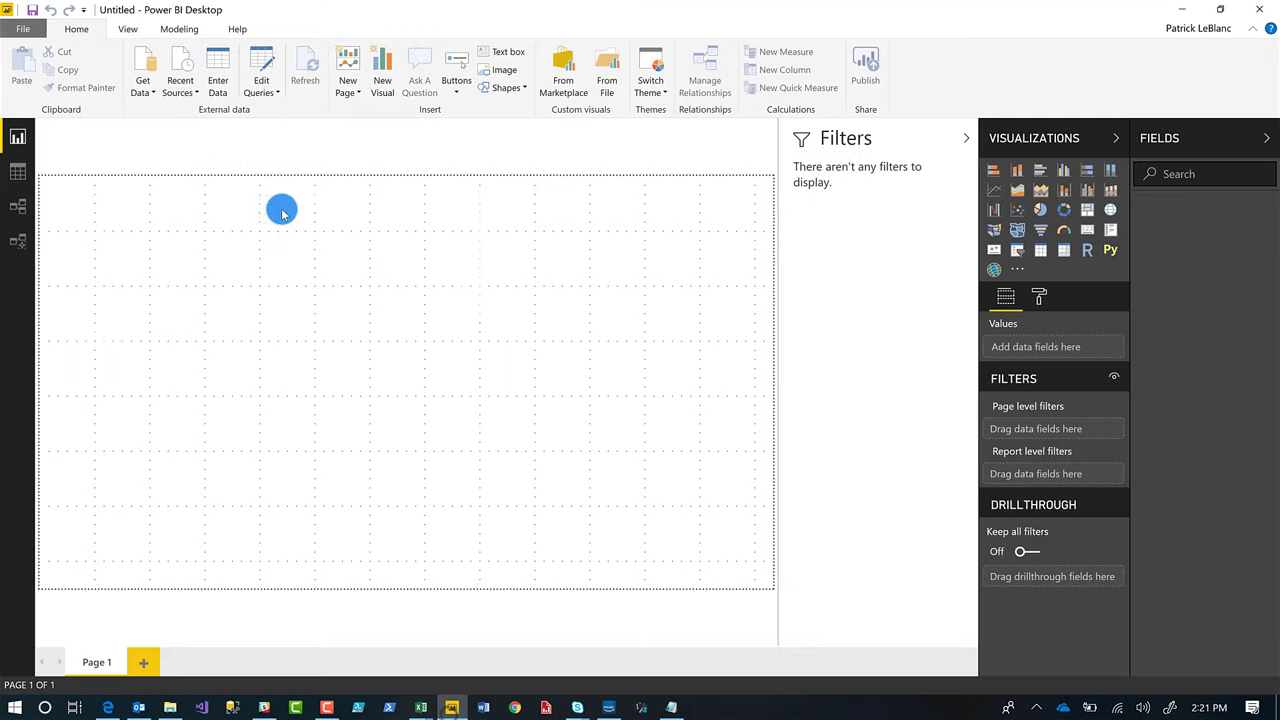
left_click(147, 93)
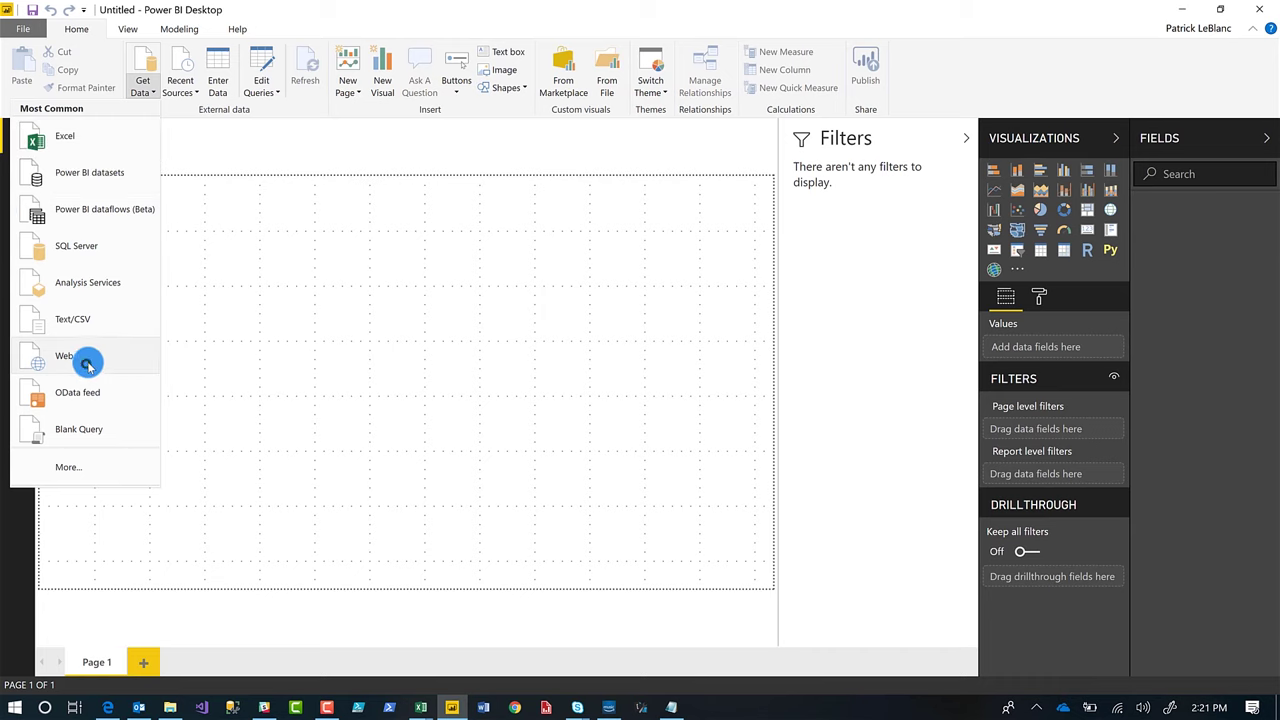
Connect to the GIACSales.xlsx URL through Get Data > Web, authenticating with an organizational account.
left_click(87, 364)
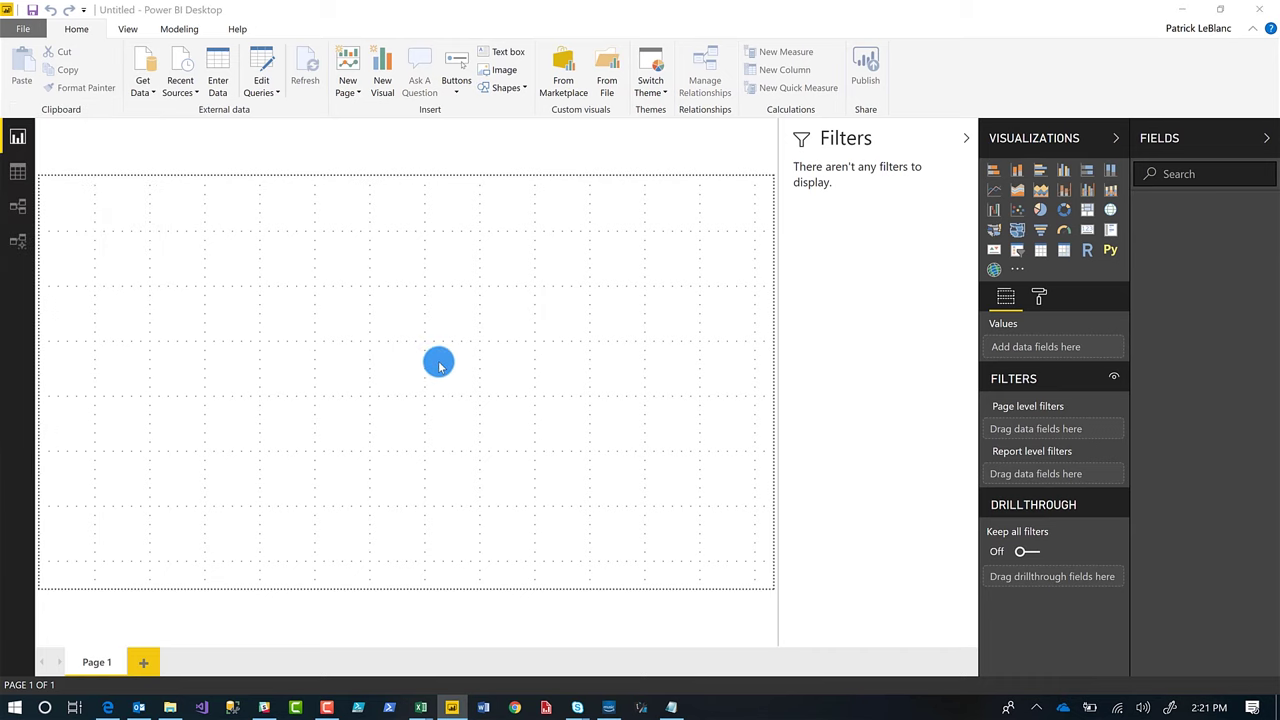
key("ctrl+v")
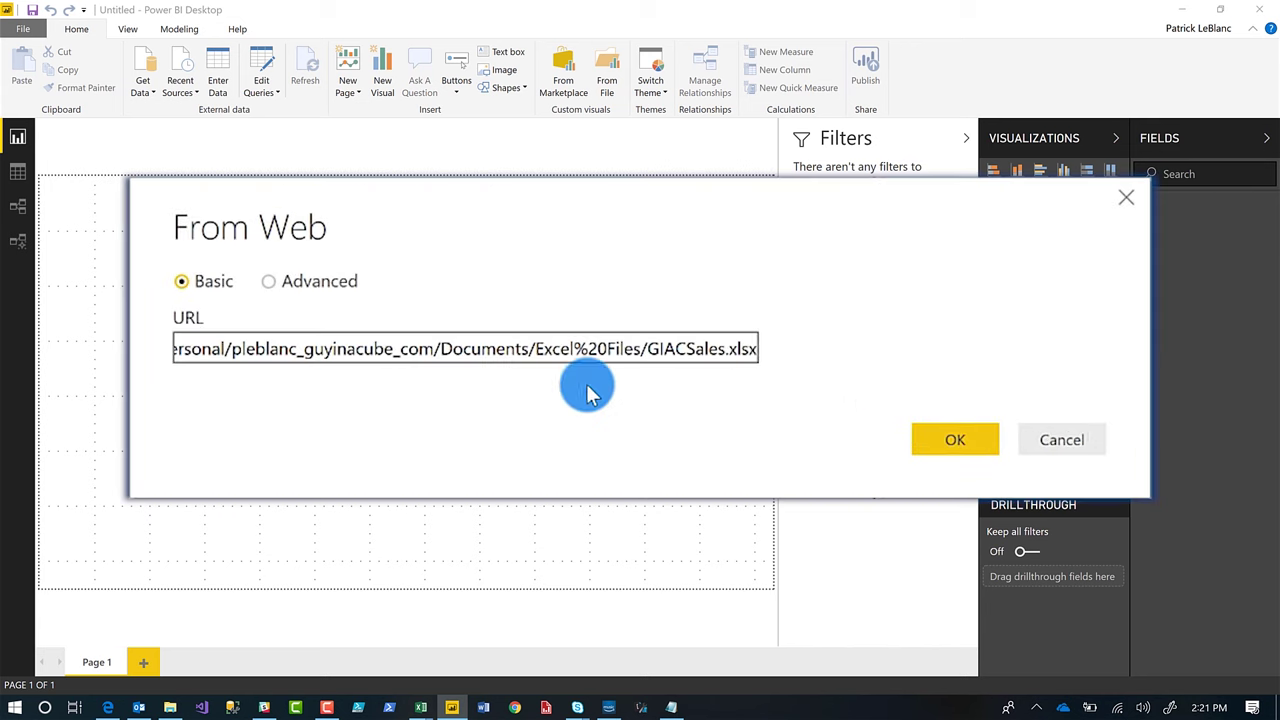
left_click(986, 434)
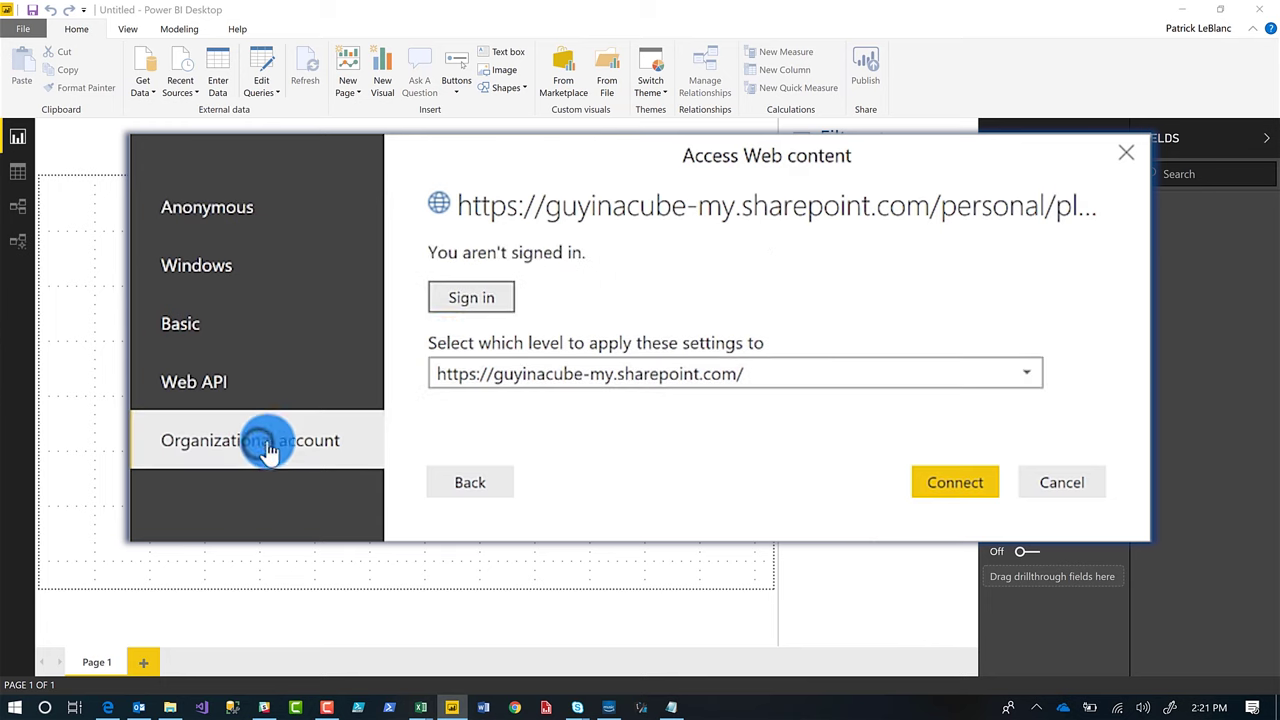
left_click(478, 297)
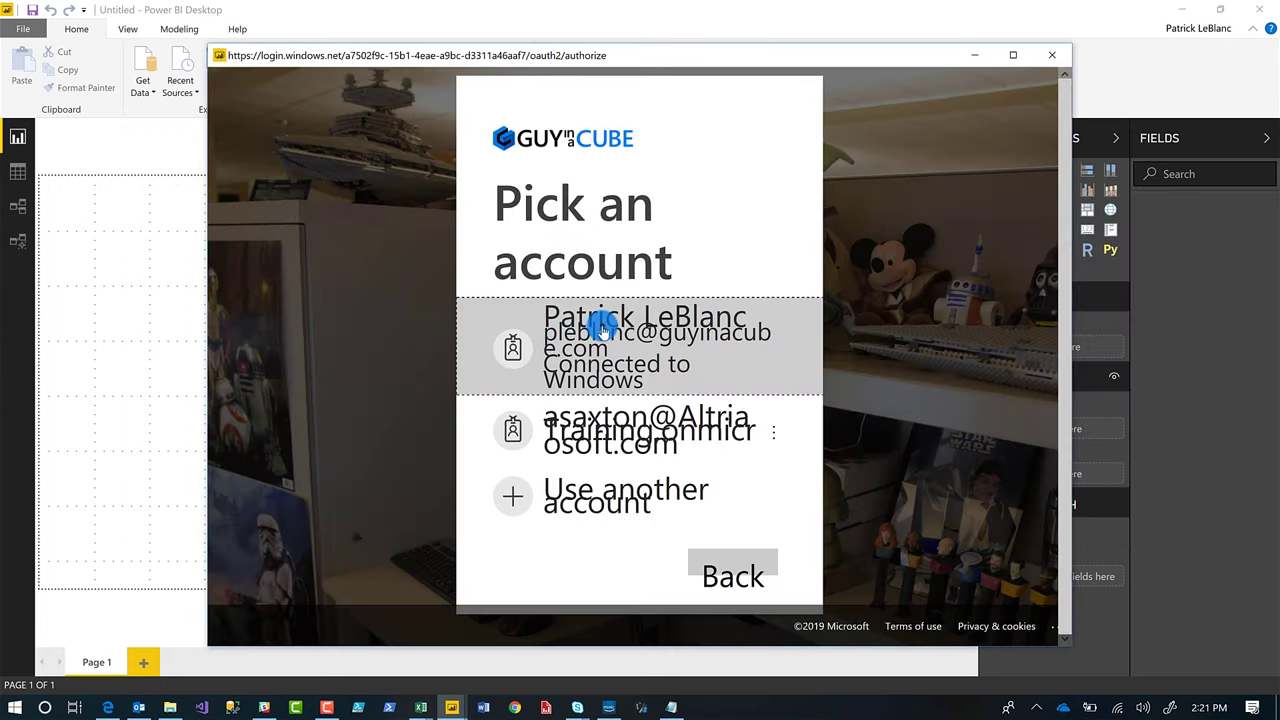
Sign in with the work account so the Navigator loads the GIACSales workbook.
left_click(598, 323)
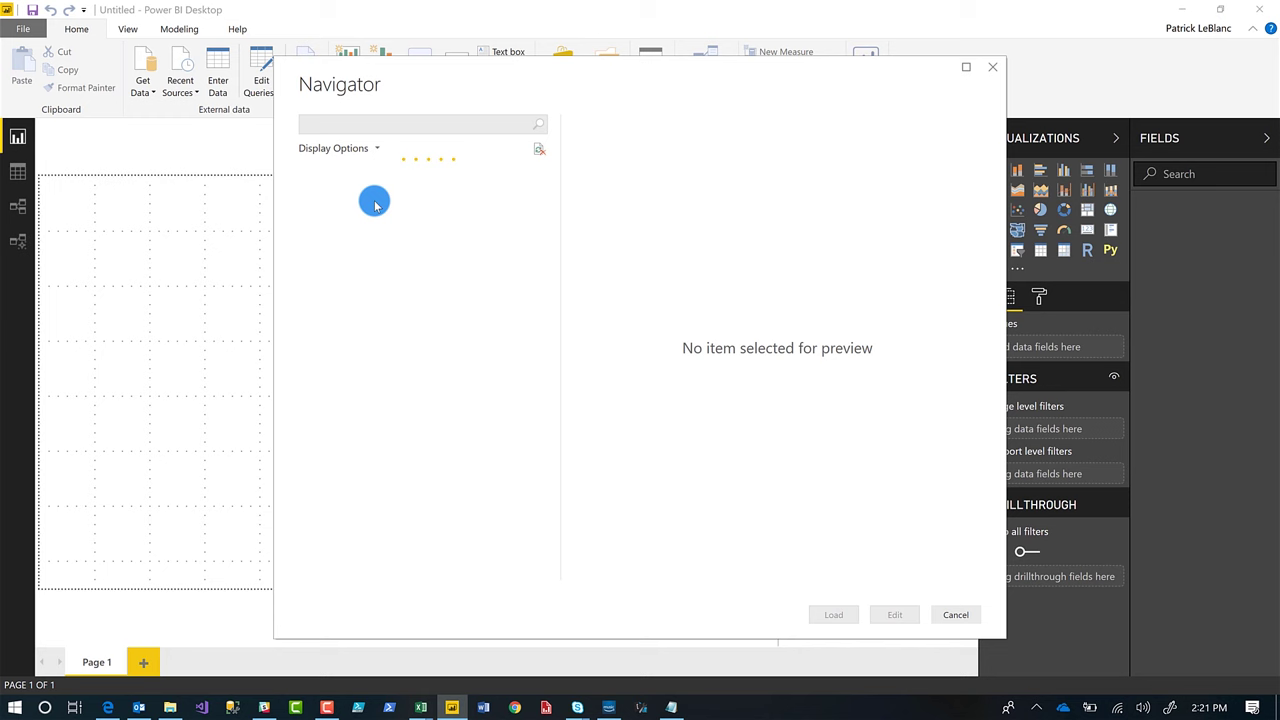
Load Sheet1 into the report and start a chart with OrderDate on the axis.
left_click(326, 195)
left_click(840, 615)
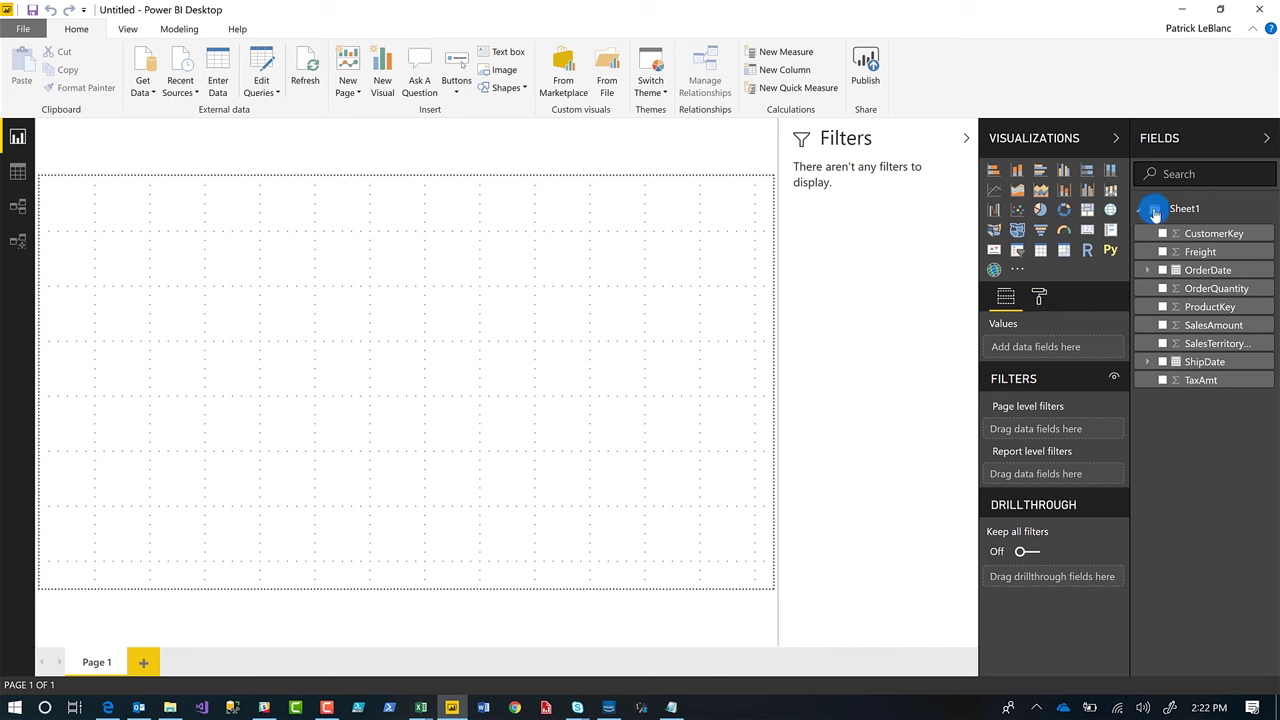
left_click(1163, 272)
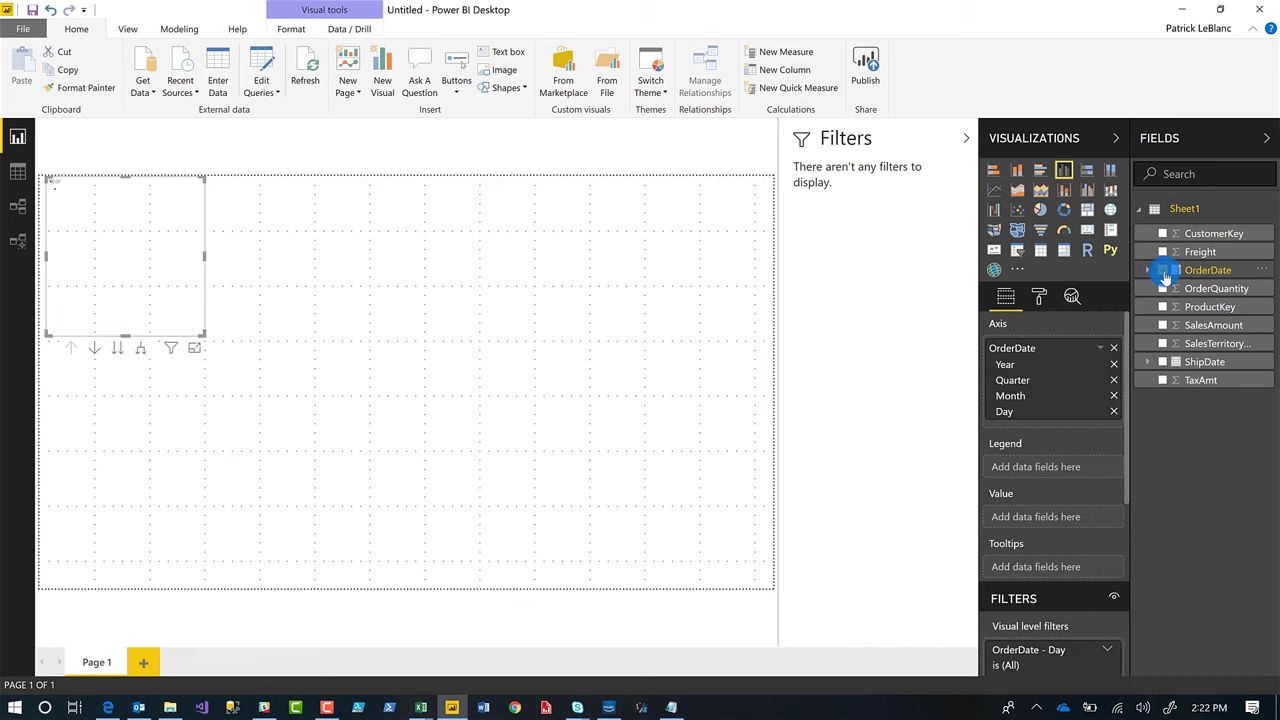
Reduce the chart axis to Year, add SalesAmount as the value, and enlarge the chart.
left_click(1115, 406)
left_click(1114, 393)
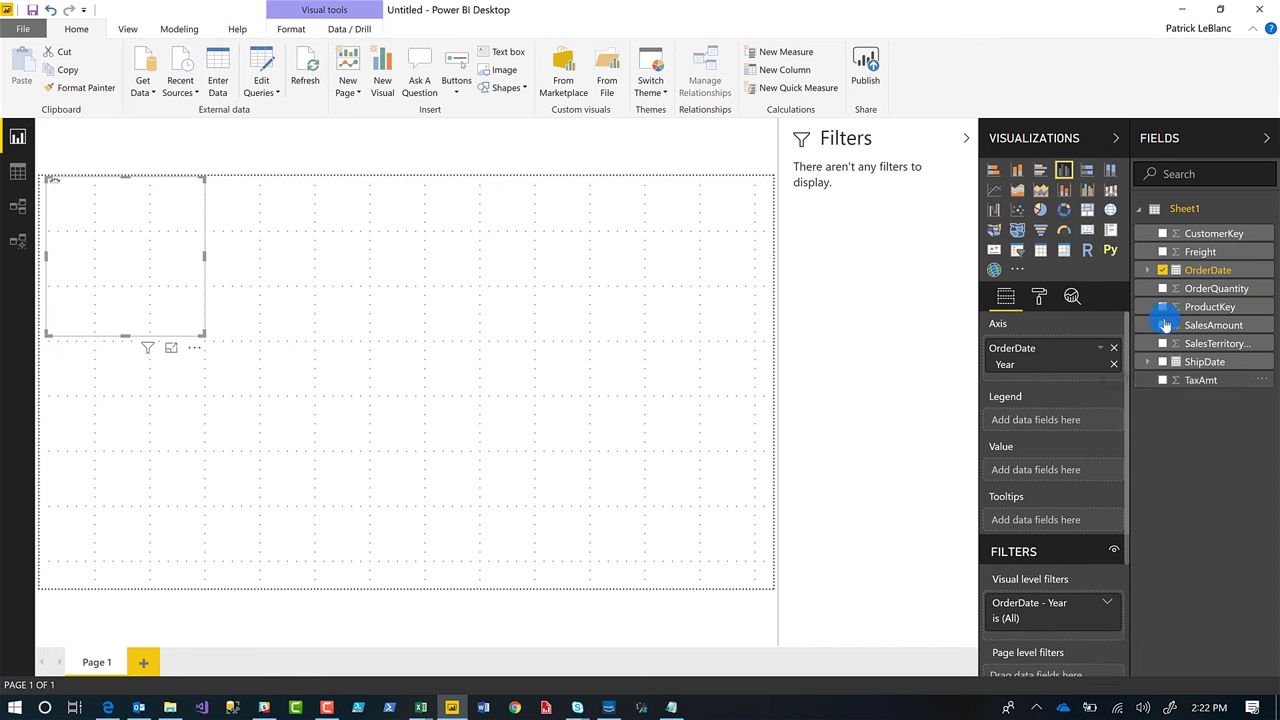
left_click_drag(1156, 330, 343, 329)
left_click_drag(397, 447, 593, 481)
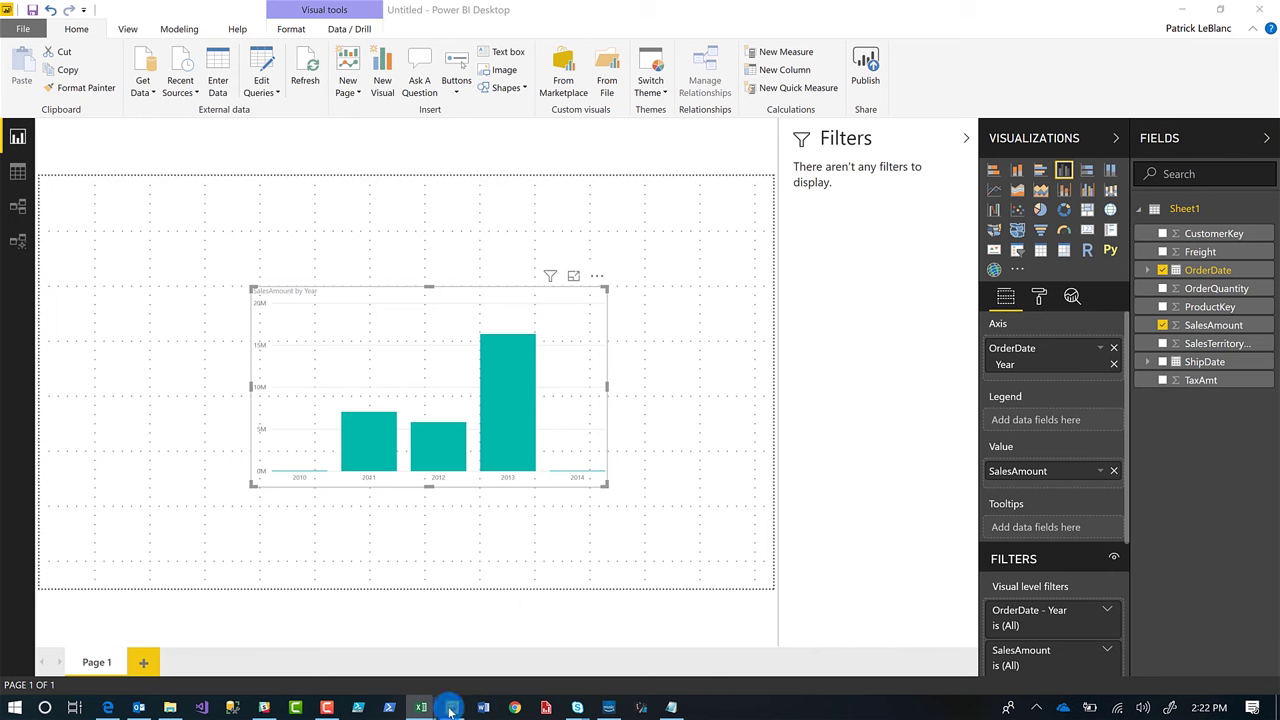
Paste four new 1/28/2015 order rows below the GIACSales data and confirm them in Excel Online.
mouse_move(425, 708)
left_click(335, 640)
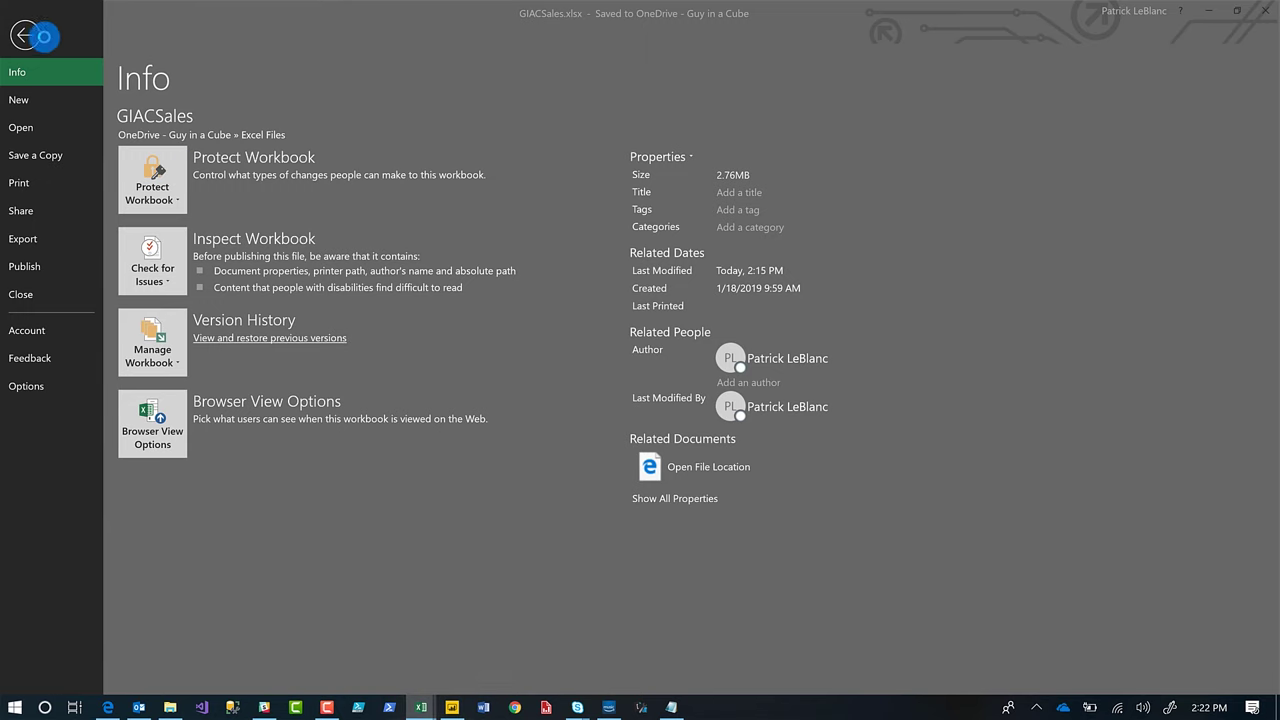
left_click(26, 36)
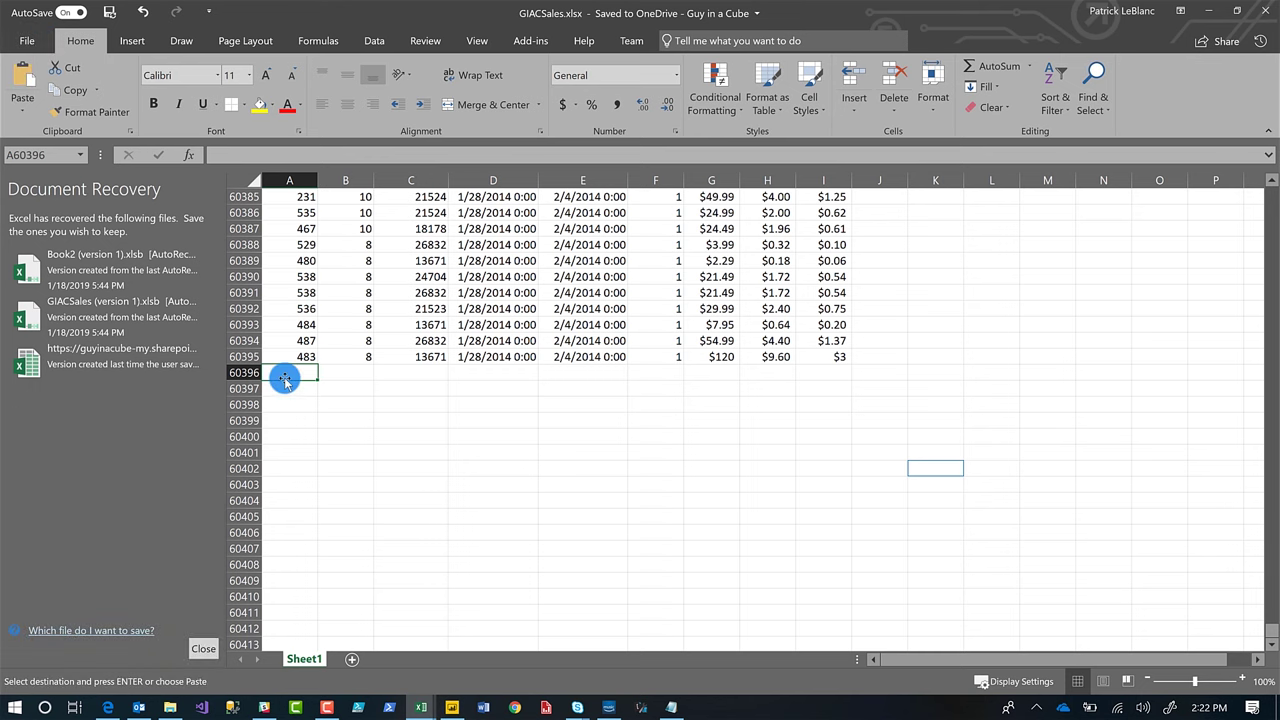
key("ctrl+v")
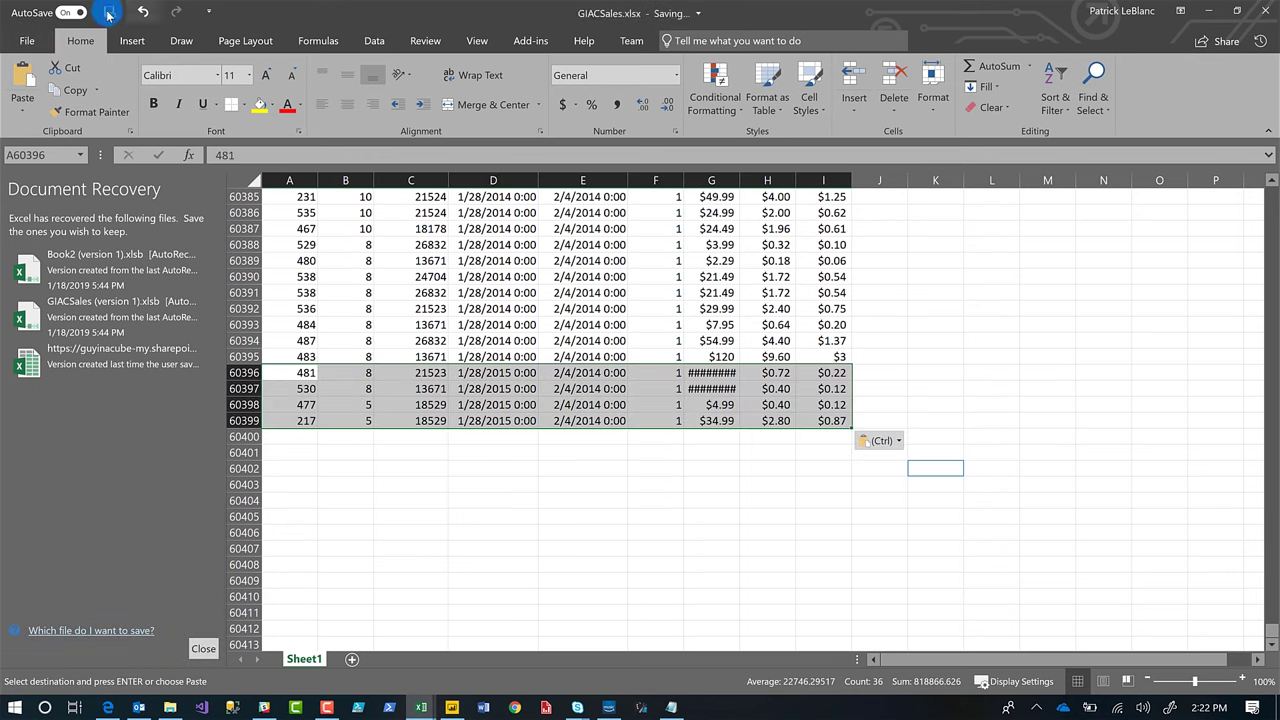
left_click(107, 707)
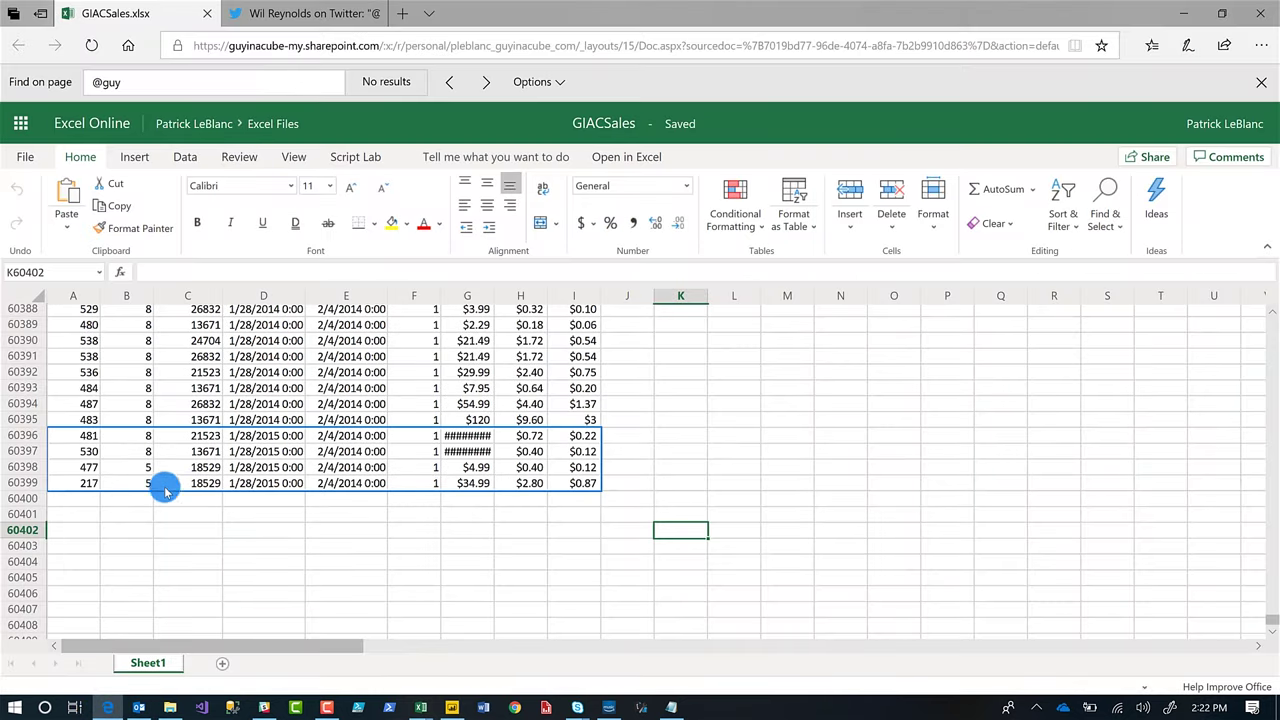
left_click(451, 707)
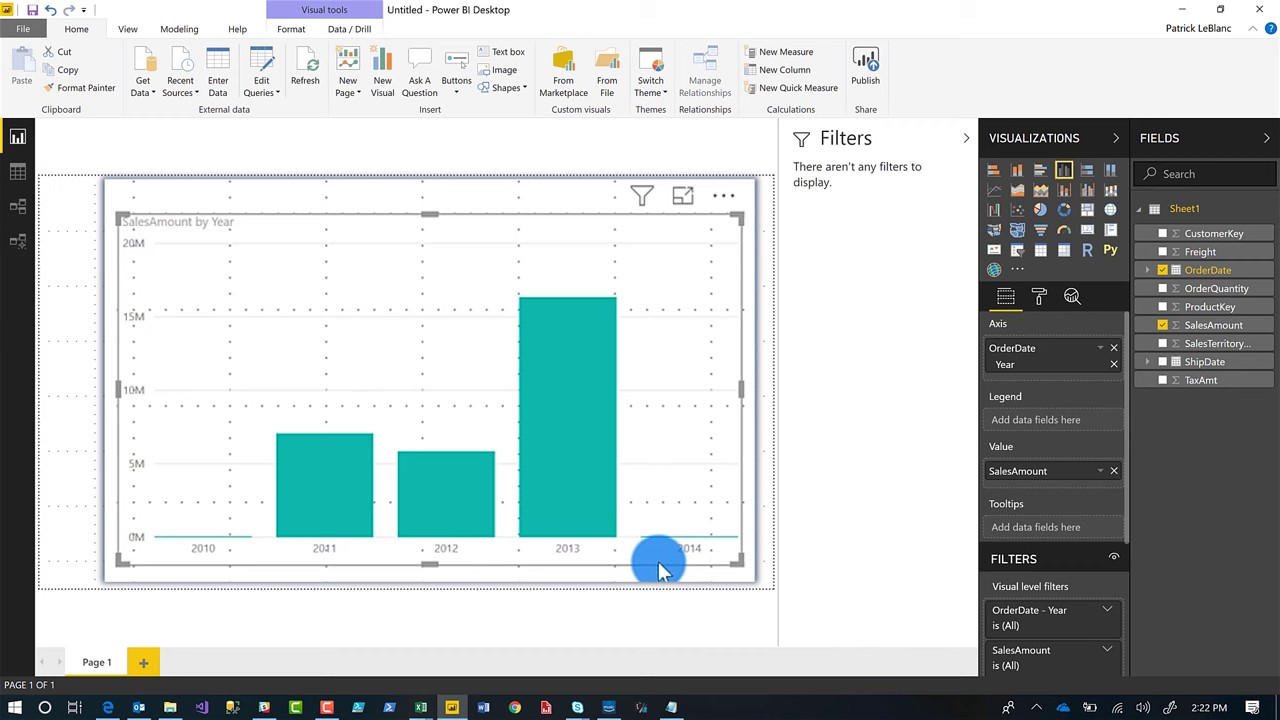
Refresh the report data so Sheet1 picks up the new 2015 rows.
left_click(307, 70)
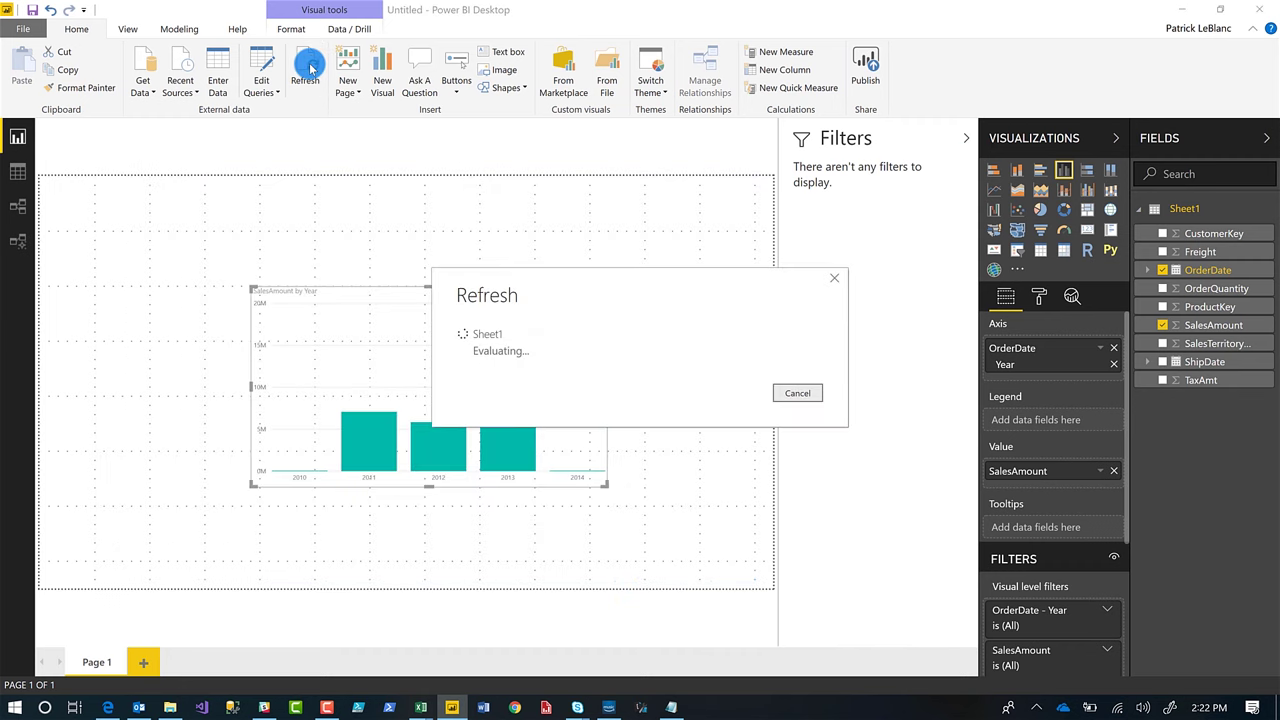